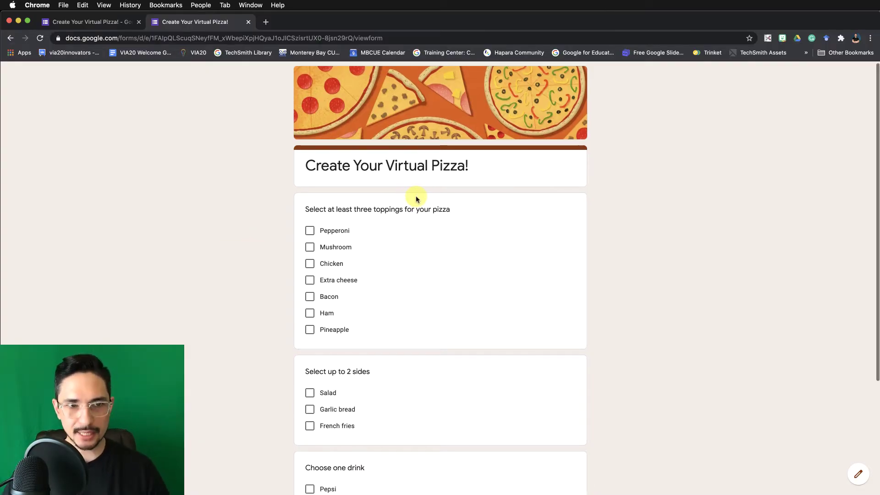
# Step: In the preview, tick Pepperoni, Chicken, Extra cheese and Bacon, then untick Bacon and Extra cheese
pyautogui.scroll(1, 455, 255)
pyautogui.scroll(-5, 455, 254)
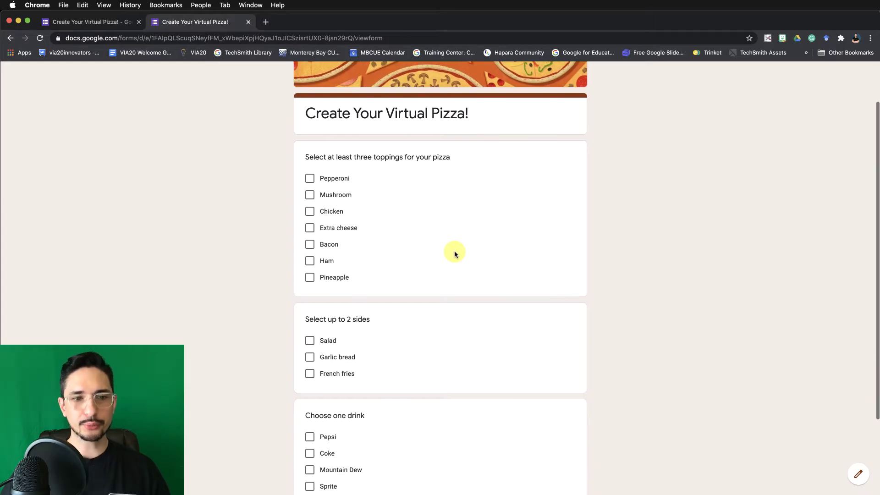
pyautogui.scroll(5, 455, 253)
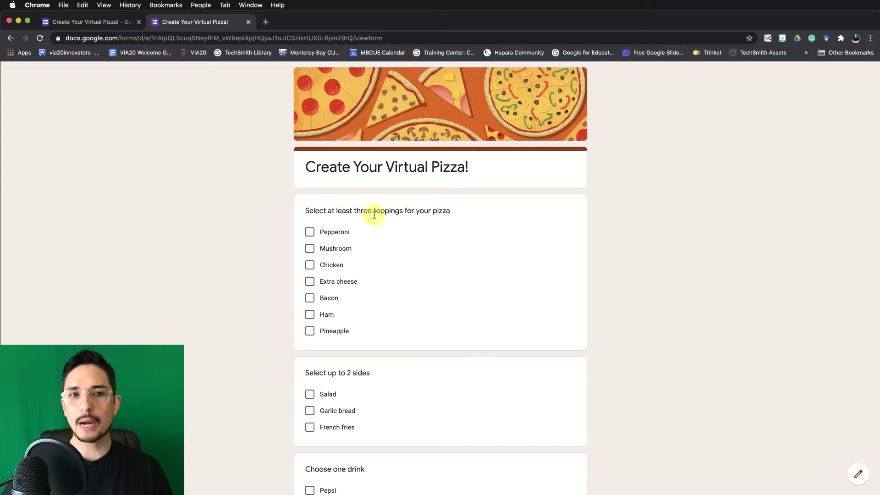
pyautogui.scroll(-3, 407, 247)
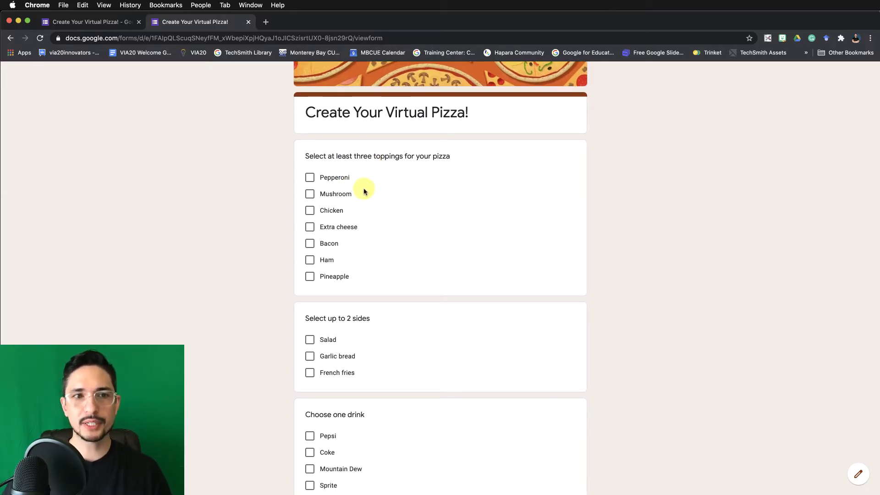
pyautogui.scroll(-2, 414, 266)
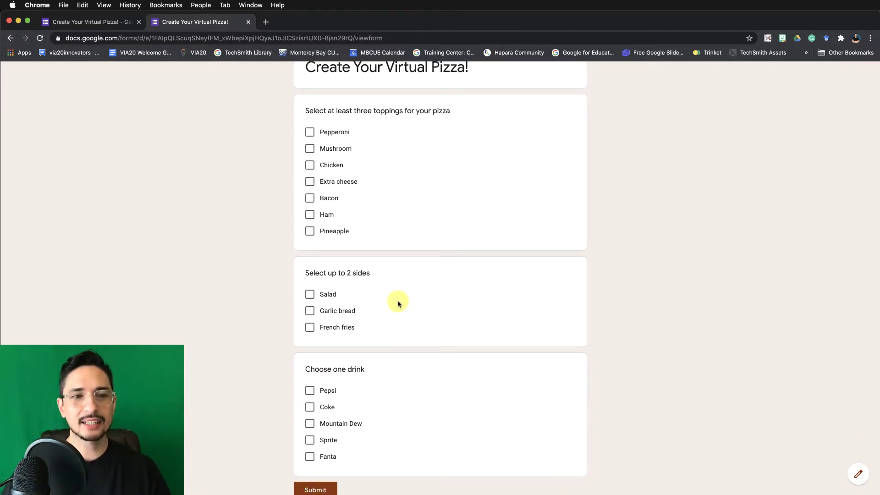
pyautogui.scroll(-2, 397, 300)
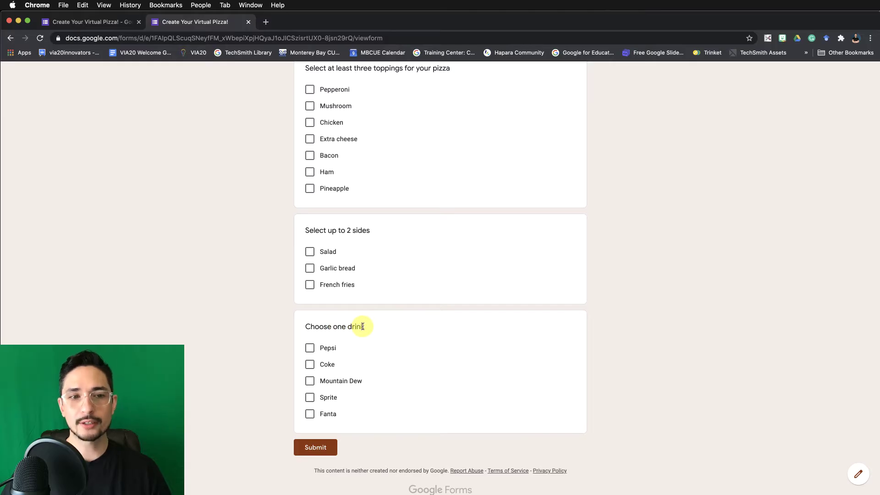
pyautogui.scroll(4, 360, 326)
pyautogui.scroll(2, 362, 329)
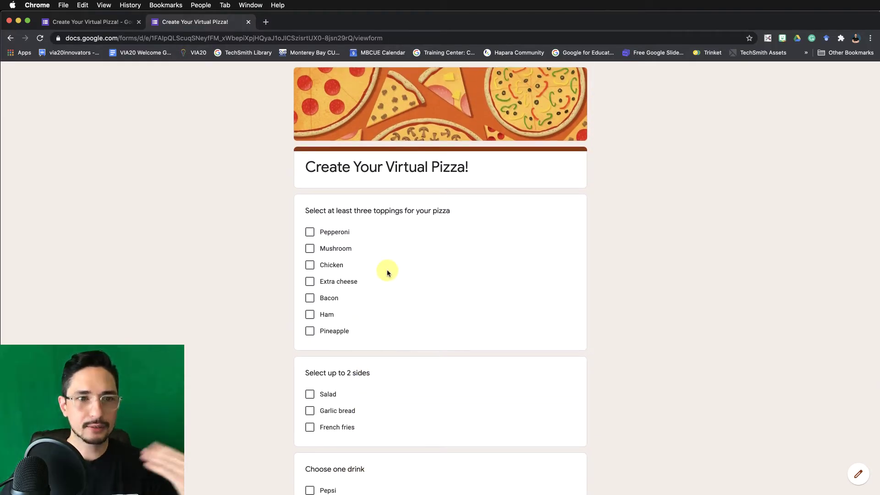
pyautogui.scroll(-1, 398, 272)
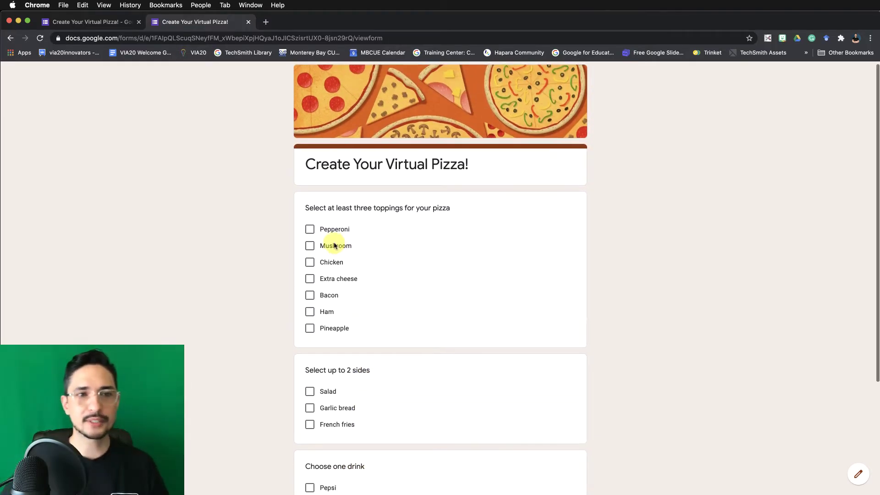
pyautogui.click(312, 233)
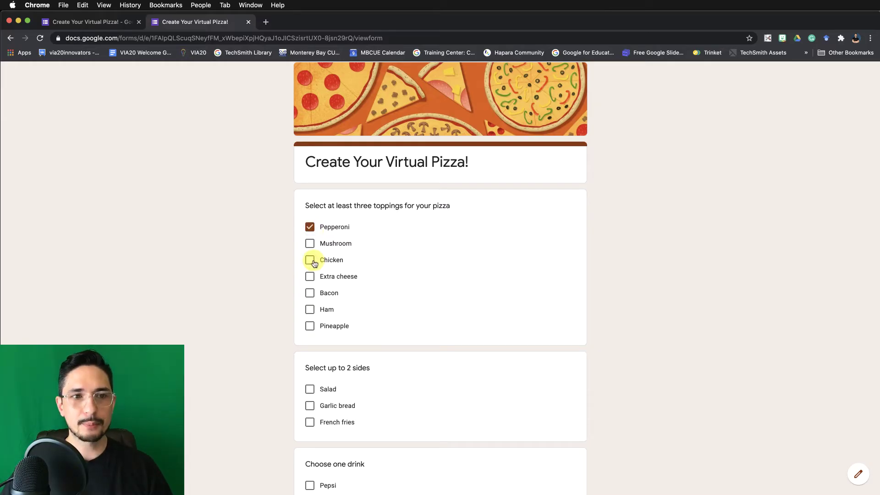
pyautogui.click(314, 263)
pyautogui.click(311, 278)
pyautogui.click(311, 294)
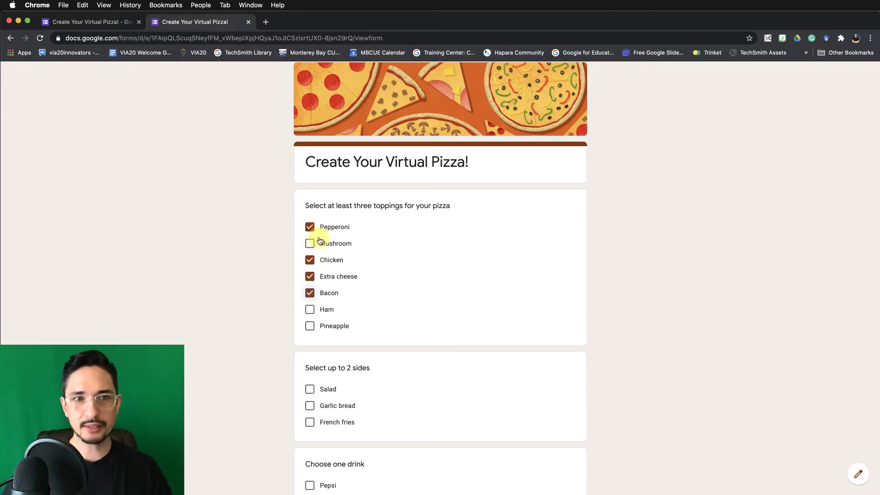
pyautogui.click(310, 292)
pyautogui.click(310, 277)
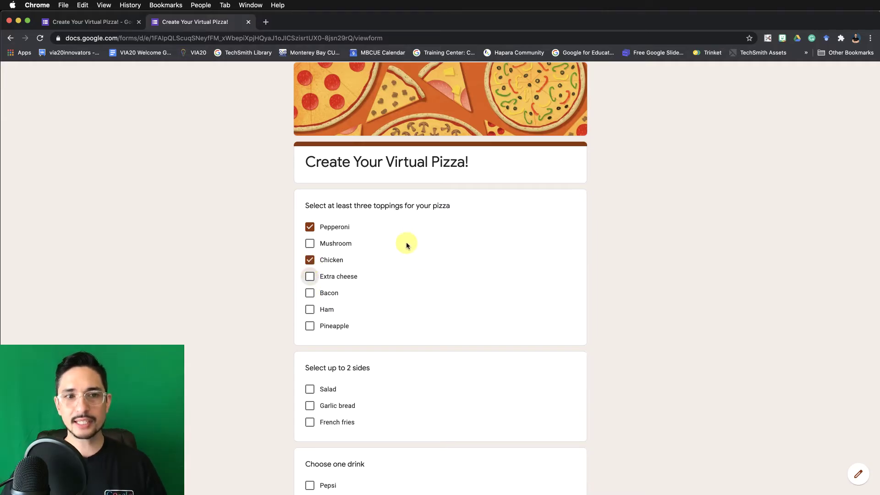
# Step: Clear the remaining Pepperoni and Chicken topping ticks
pyautogui.scroll(-4, 504, 310)
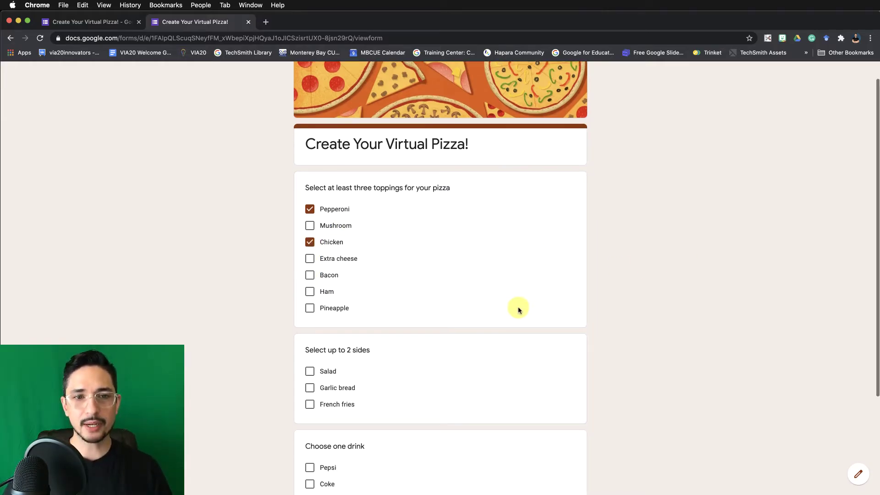
pyautogui.scroll(3, 491, 315)
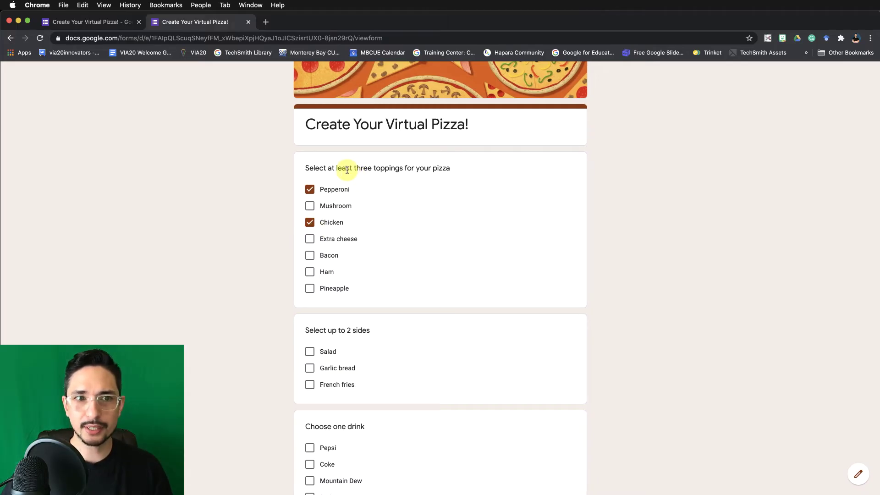
pyautogui.click(656, 216)
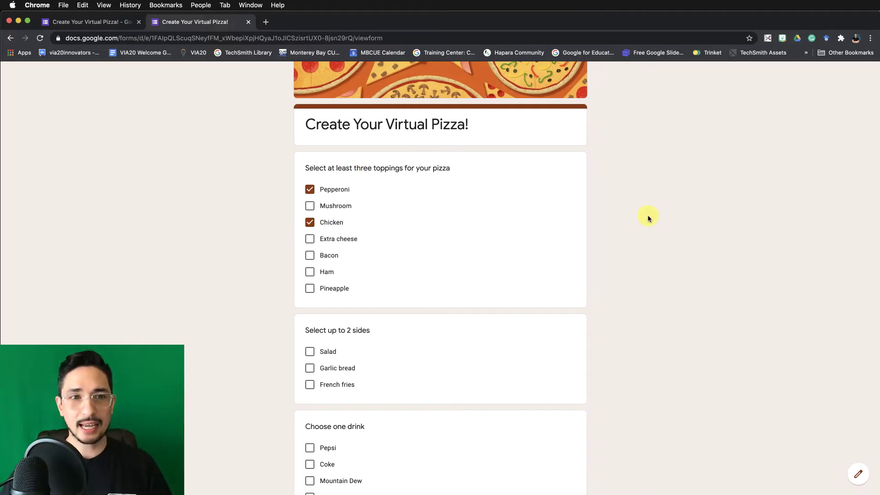
pyautogui.click(310, 189)
pyautogui.click(310, 222)
# Step: Tick Salad, Garlic bread and French fries as sides, then clear all three
pyautogui.scroll(-2, 408, 299)
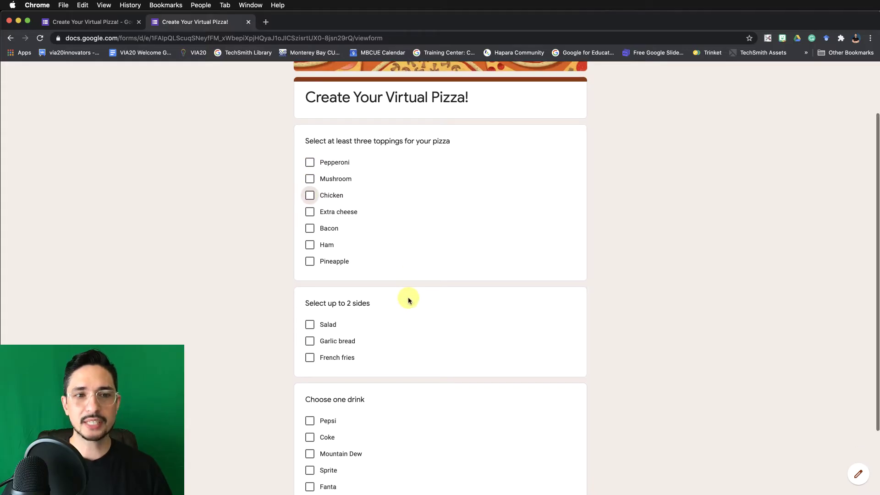
pyautogui.scroll(-1, 359, 310)
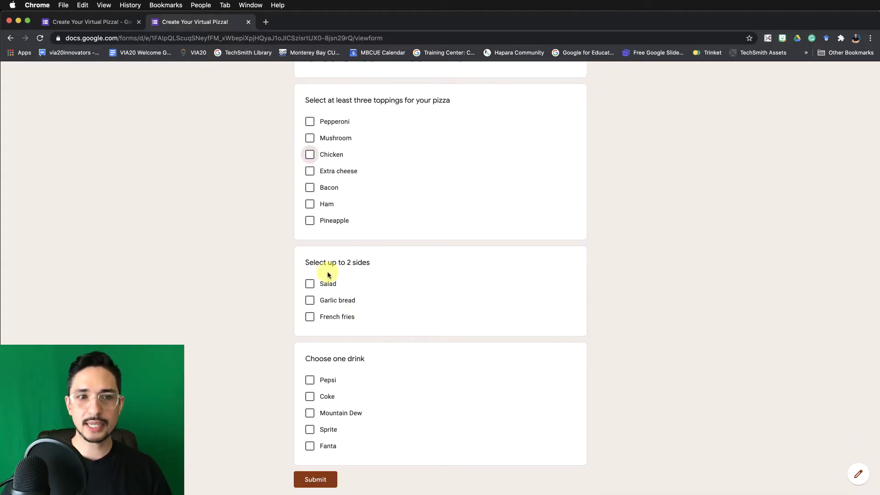
pyautogui.scroll(-1, 358, 275)
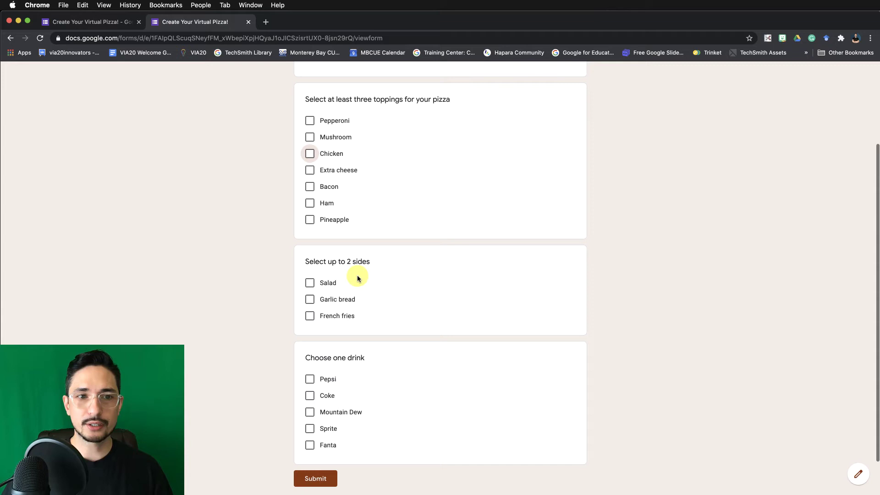
pyautogui.click(309, 281)
pyautogui.click(310, 298)
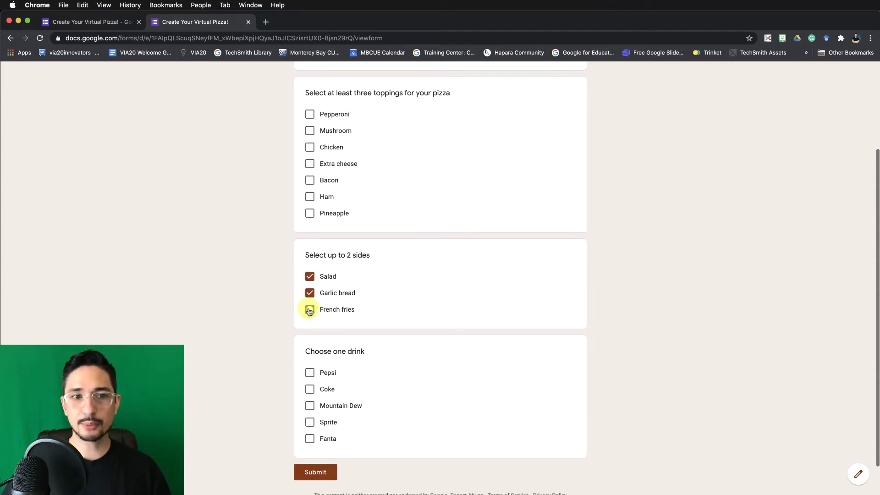
pyautogui.click(309, 315)
pyautogui.scroll(1, 365, 307)
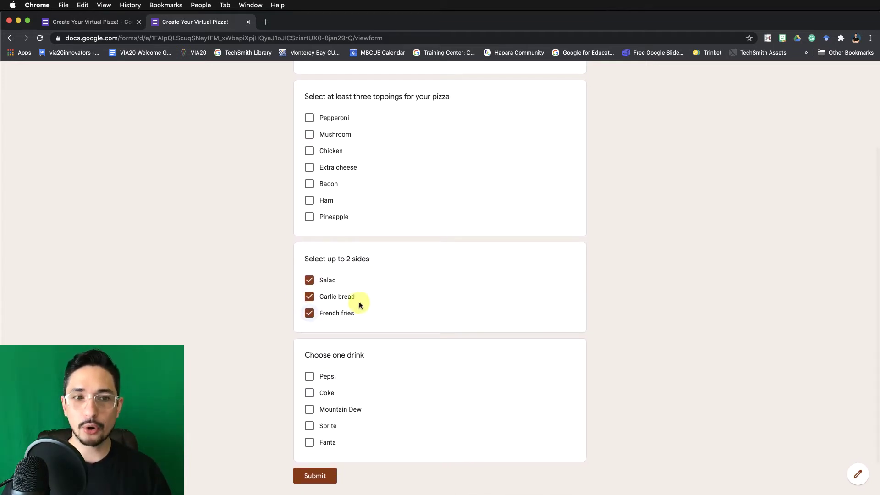
pyautogui.click(309, 280)
pyautogui.click(309, 296)
pyautogui.click(309, 313)
pyautogui.scroll(-2, 360, 352)
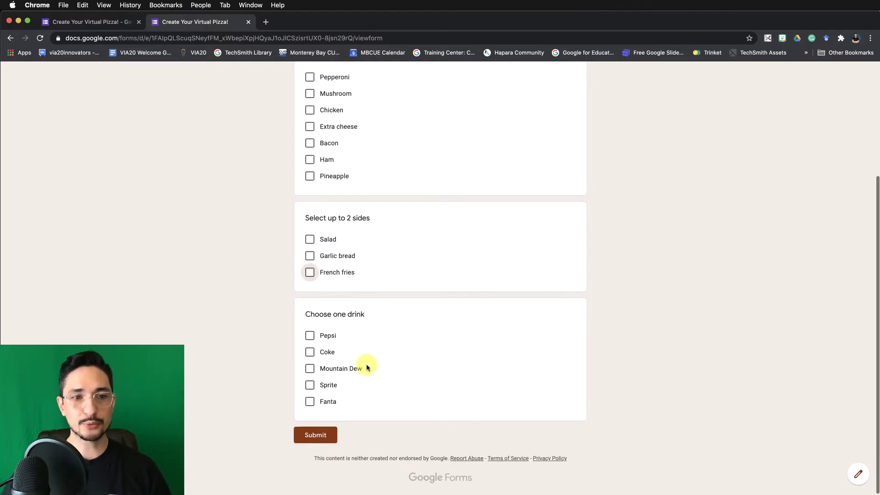
# Step: Tick all five drinks, then untick Pepsi, Coke and Sprite
pyautogui.scroll(-1, 321, 344)
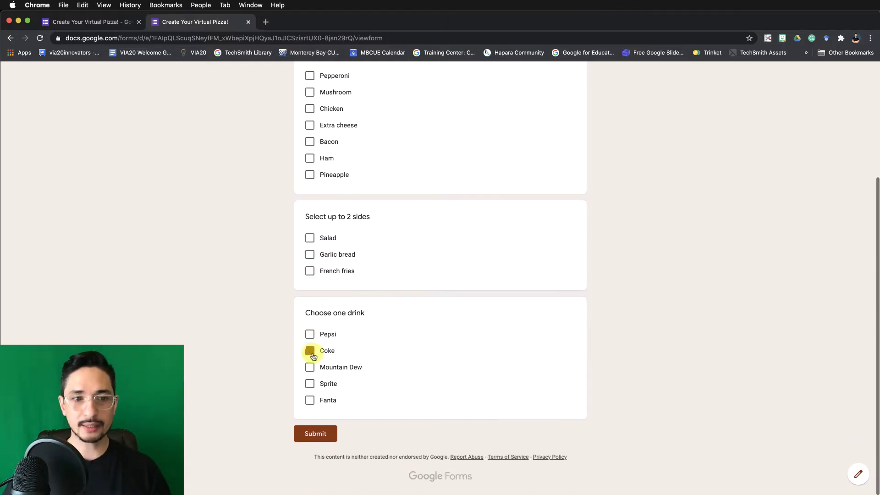
pyautogui.click(309, 368)
pyautogui.click(310, 384)
pyautogui.click(310, 399)
pyautogui.click(309, 351)
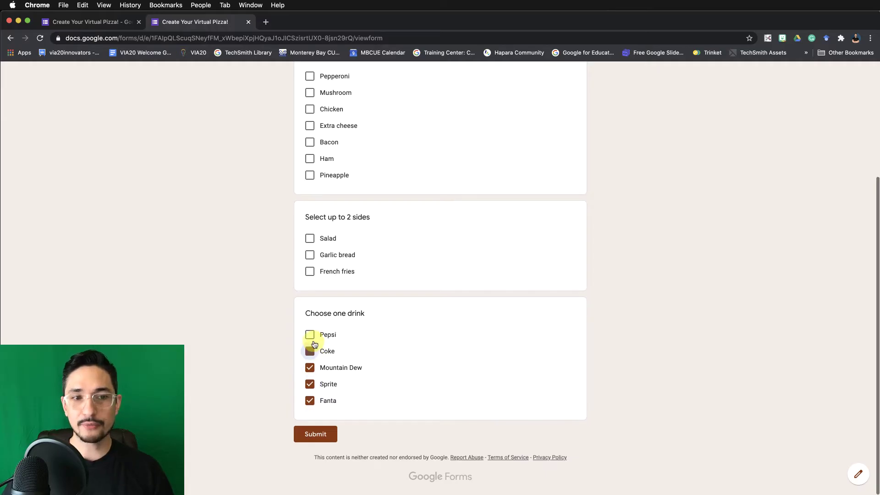
pyautogui.click(309, 334)
pyautogui.scroll(1, 321, 339)
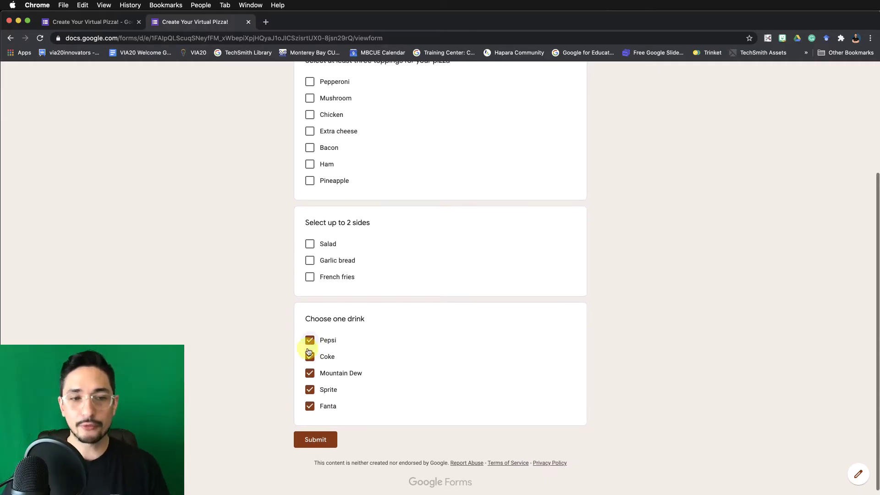
pyautogui.click(309, 339)
pyautogui.scroll(-1, 309, 356)
pyautogui.click(309, 354)
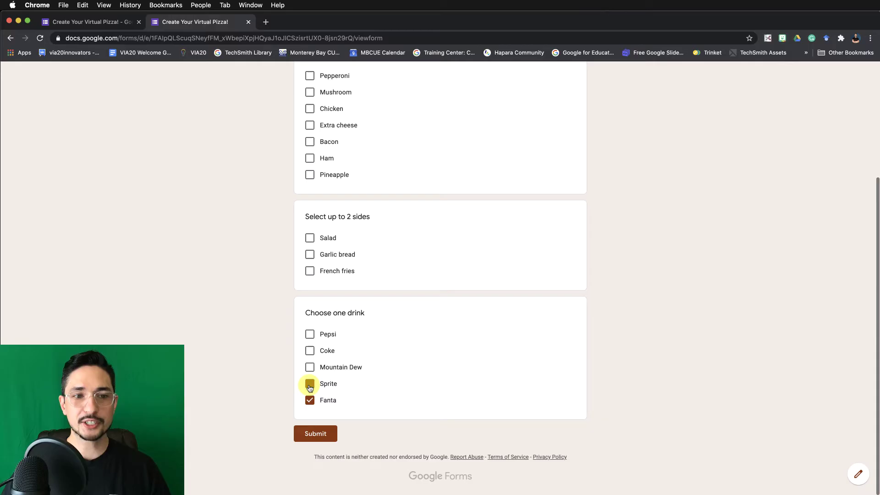
pyautogui.click(309, 384)
pyautogui.scroll(5, 449, 302)
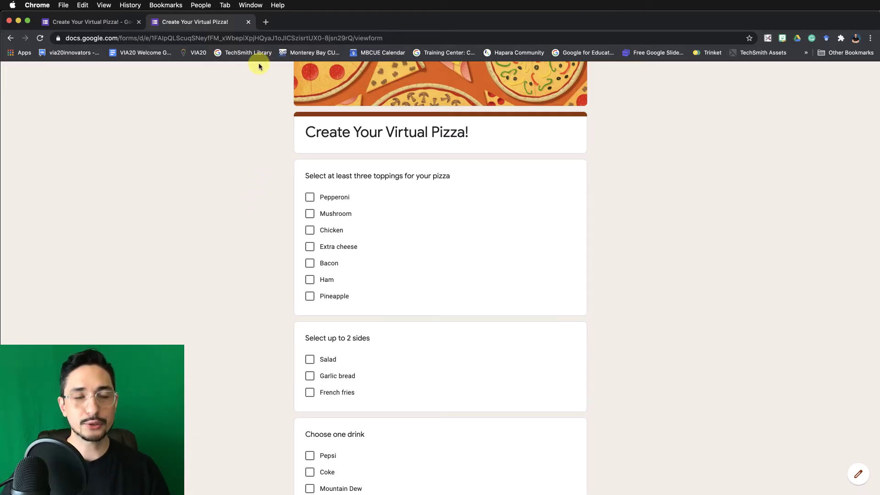
# Step: Close the preview tab, confirm Leave, and return to the form editor
pyautogui.click(248, 22)
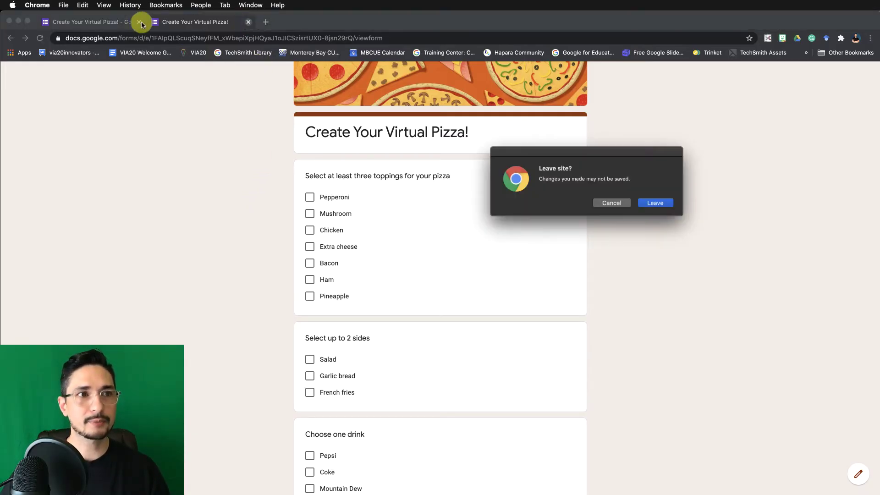
pyautogui.click(665, 204)
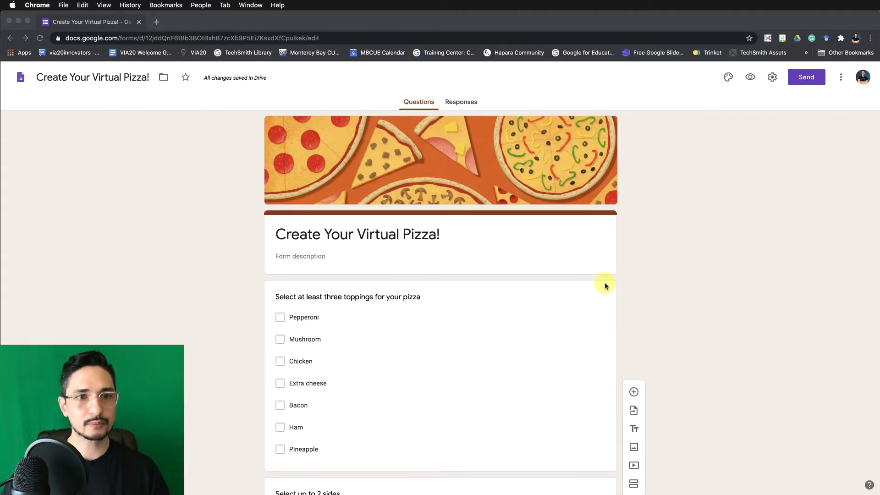
pyautogui.click(760, 238)
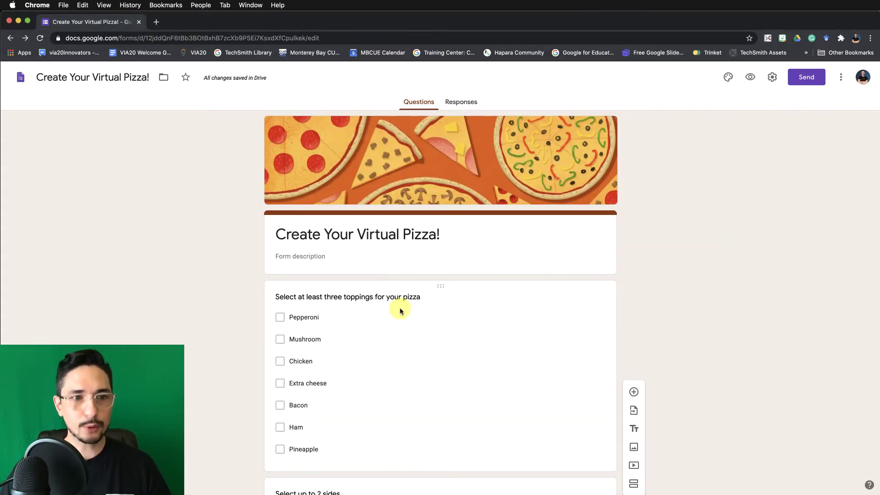
# Step: Select the toppings question and show its extra settings menu
pyautogui.scroll(-3, 403, 305)
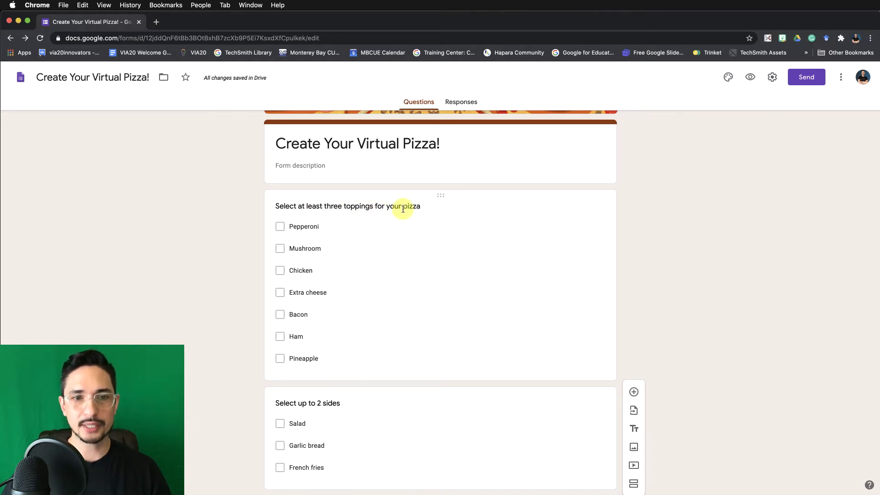
pyautogui.click(563, 245)
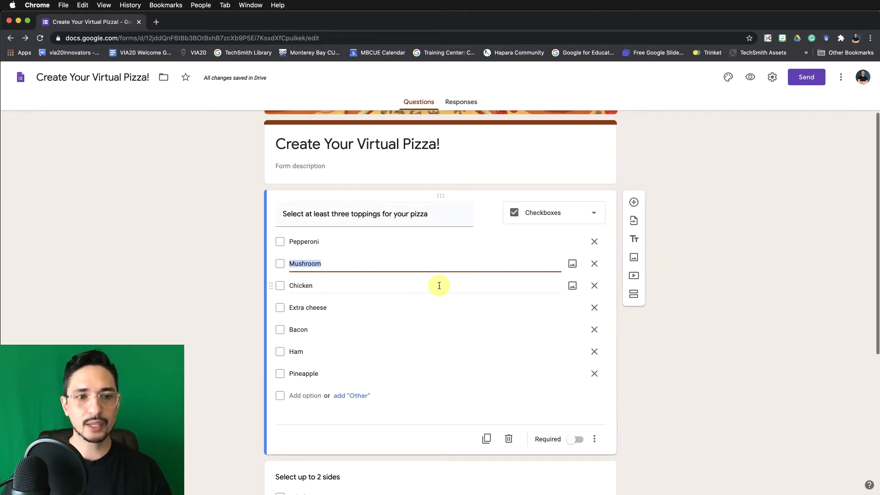
pyautogui.scroll(1, 564, 420)
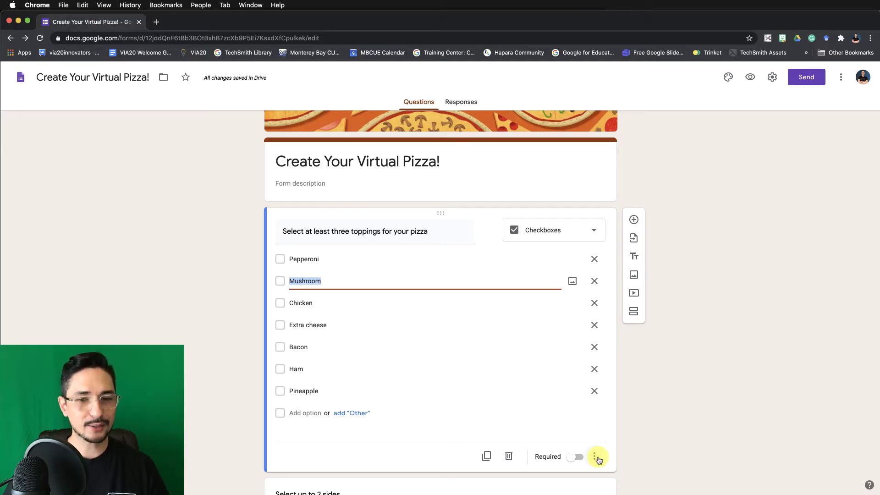
pyautogui.scroll(-3, 601, 459)
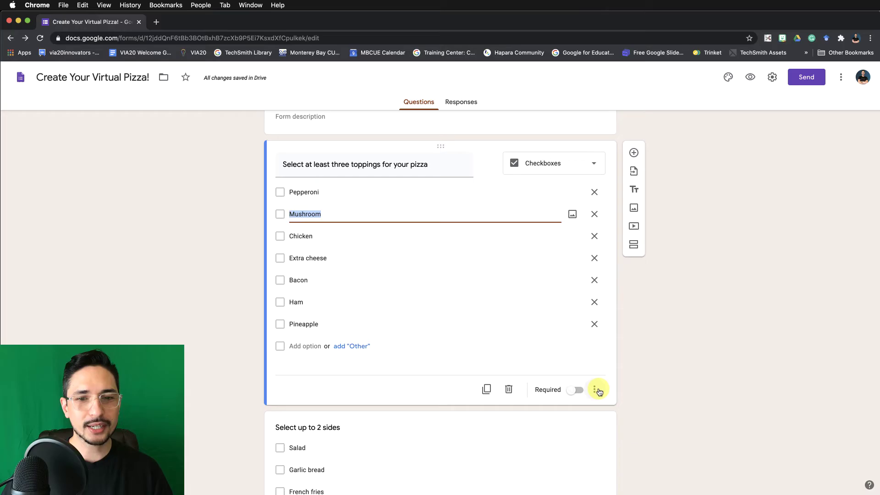
pyautogui.click(597, 390)
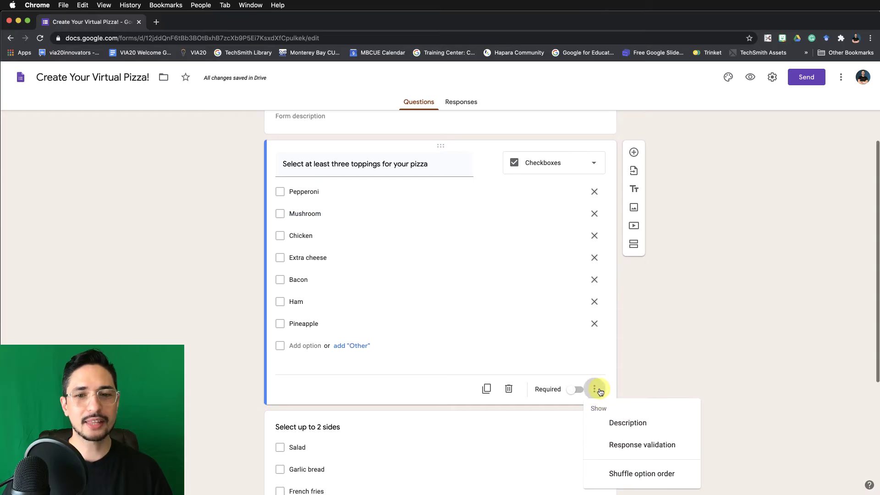
# Step: Validate toppings with 'Select at least' 3 and error 'Please select at least three toppings'
pyautogui.click(644, 446)
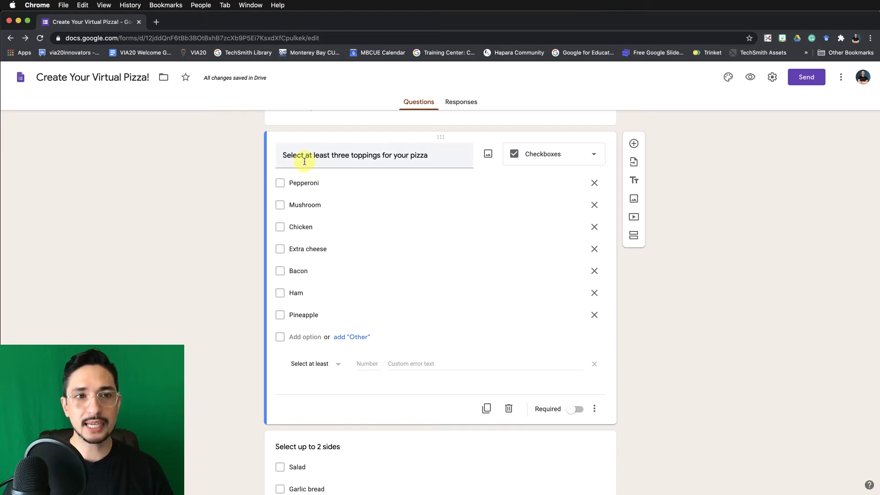
pyautogui.click(335, 366)
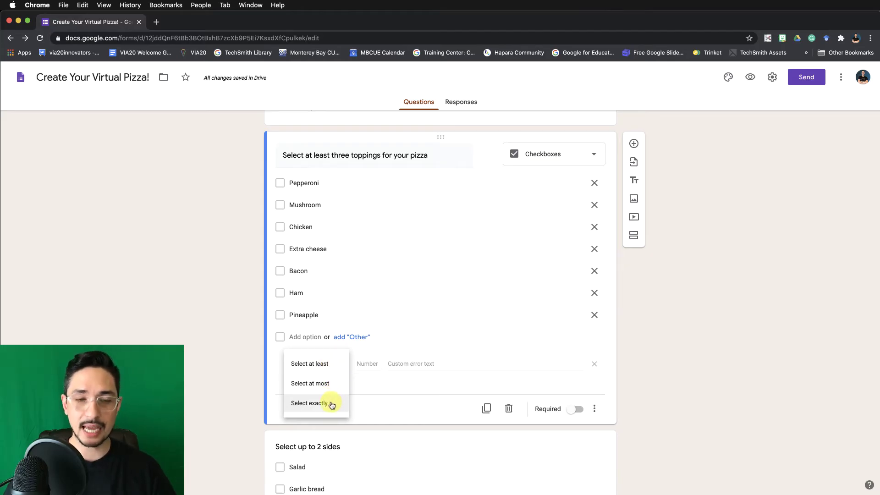
pyautogui.click(311, 369)
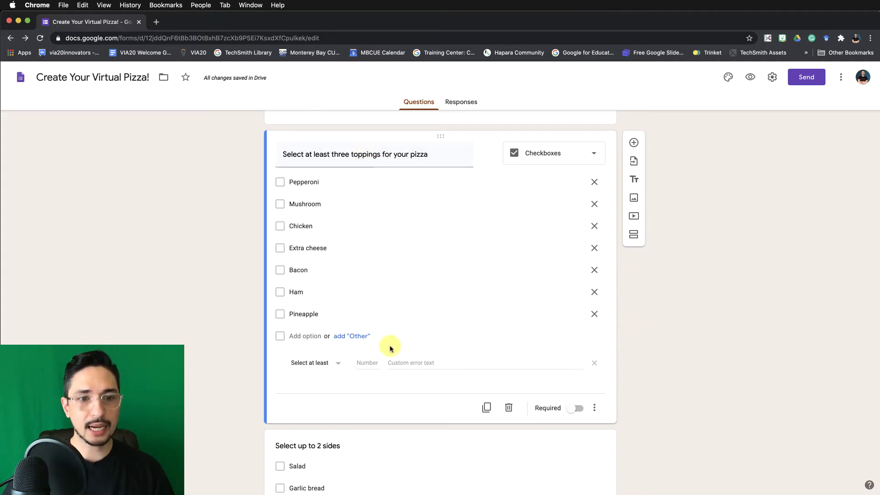
pyautogui.click(368, 363)
pyautogui.write('3')
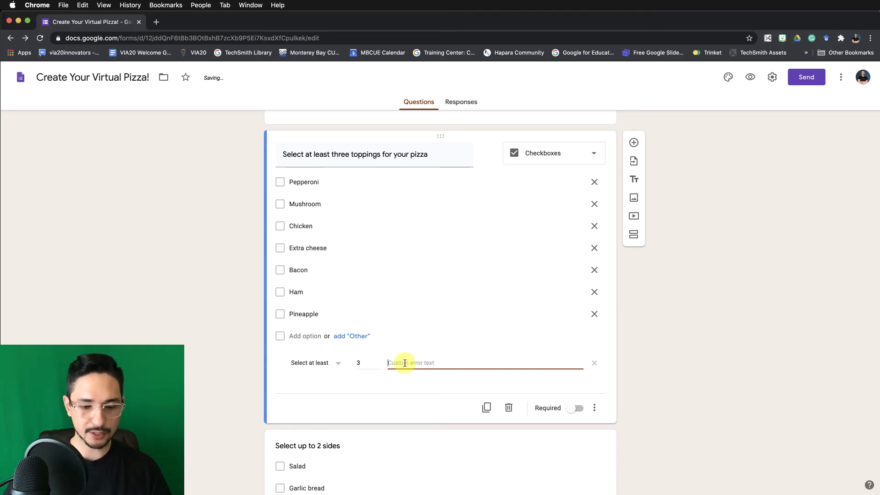
pyautogui.write('P')
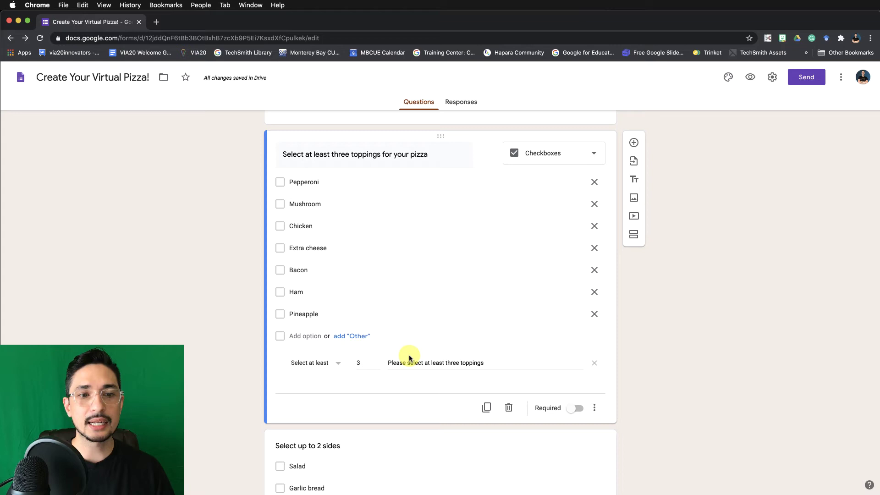
pyautogui.scroll(-5, 409, 357)
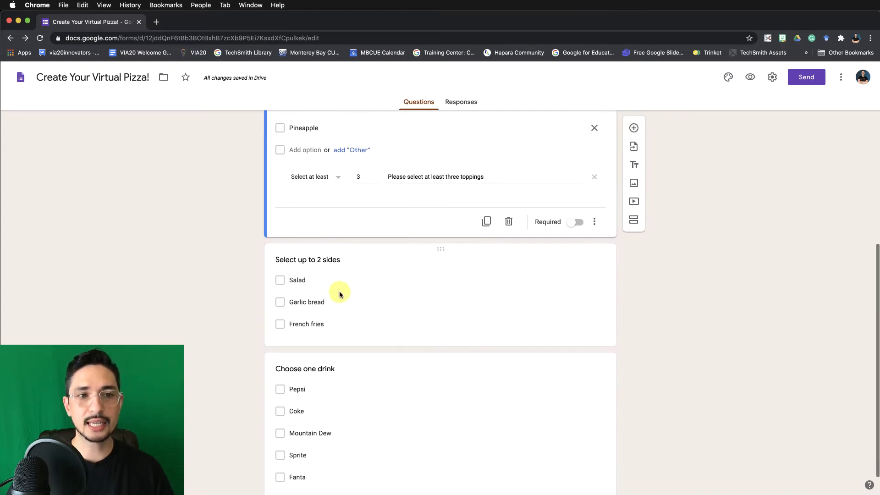
# Step: Give the sides question 'Select at most' 2 validation with error 'Please select up to two sides'
pyautogui.click(336, 268)
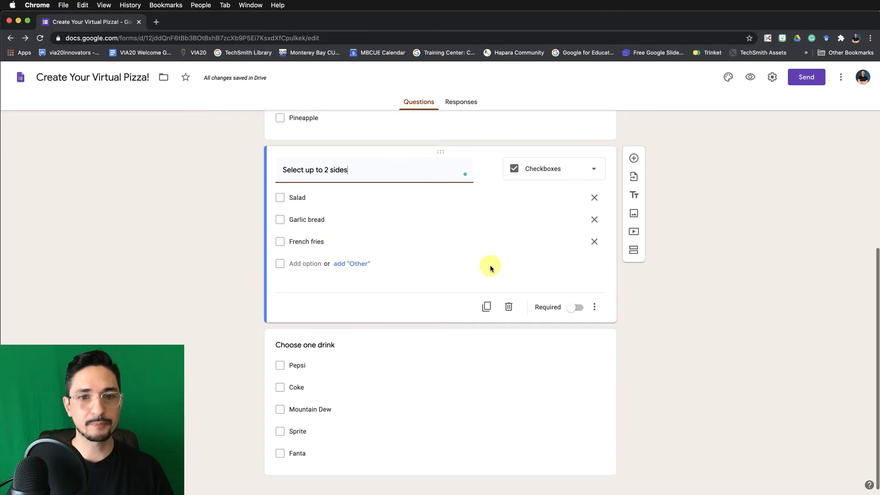
pyautogui.click(595, 307)
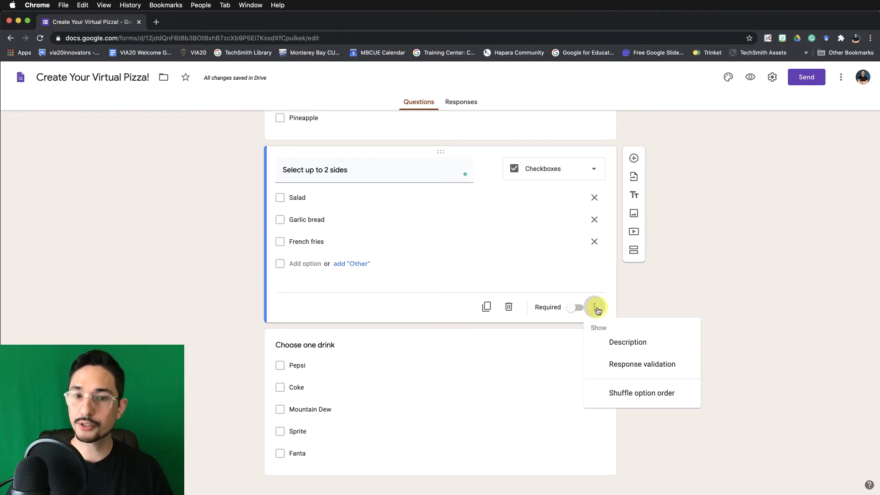
pyautogui.click(658, 367)
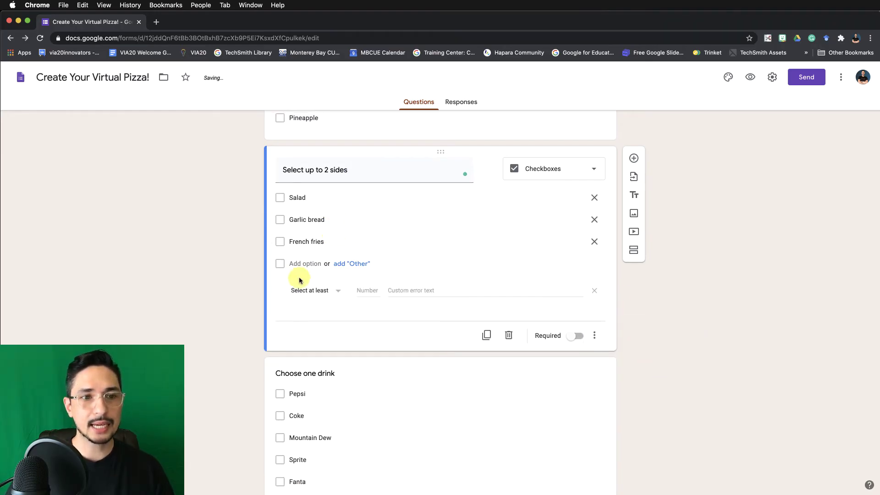
pyautogui.click(326, 294)
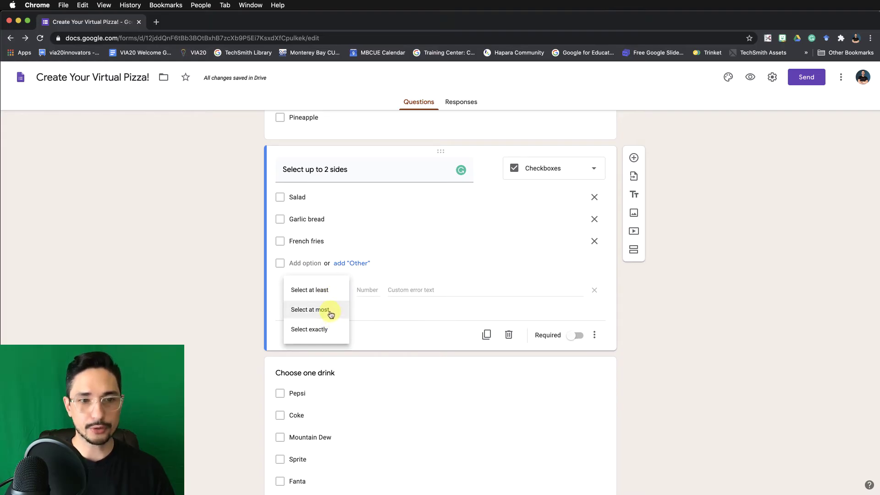
pyautogui.click(331, 314)
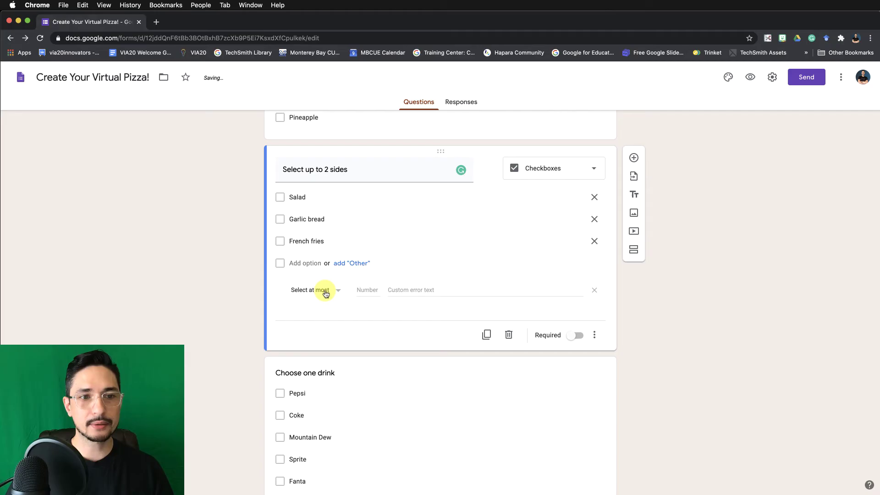
pyautogui.click(360, 289)
pyautogui.write('2')
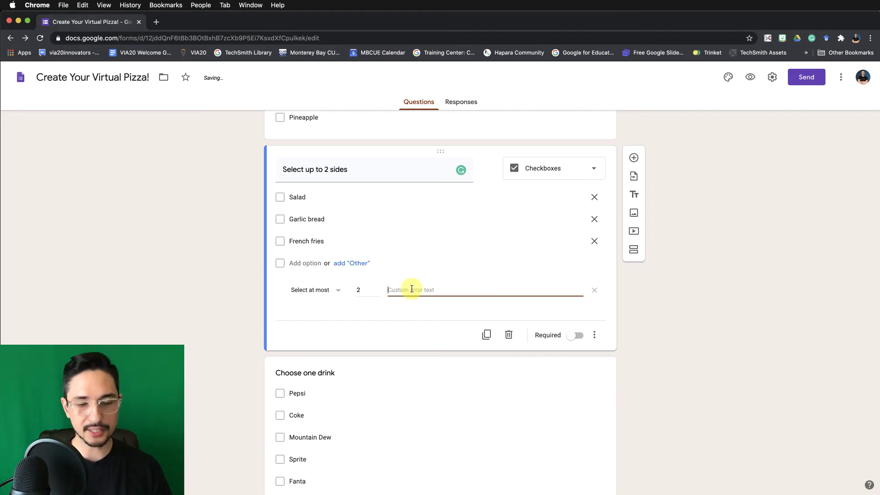
pyautogui.write('Please select up to two sides')
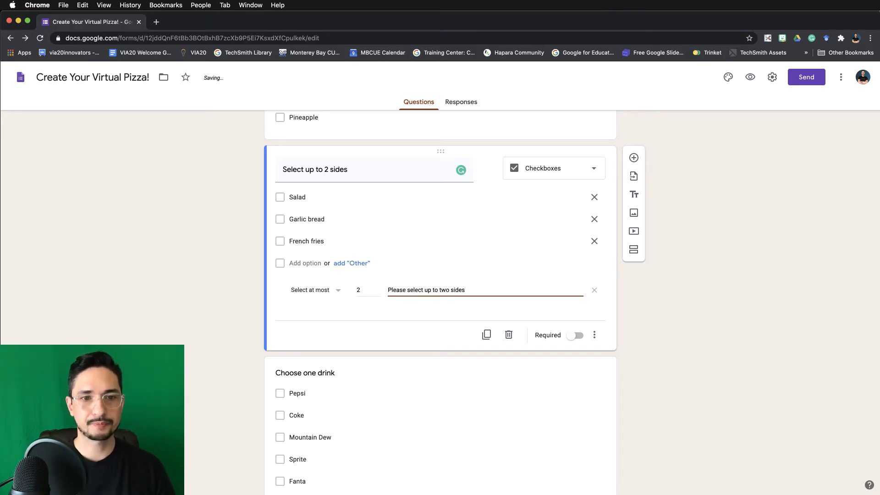
pyautogui.scroll(-1, 596, 362)
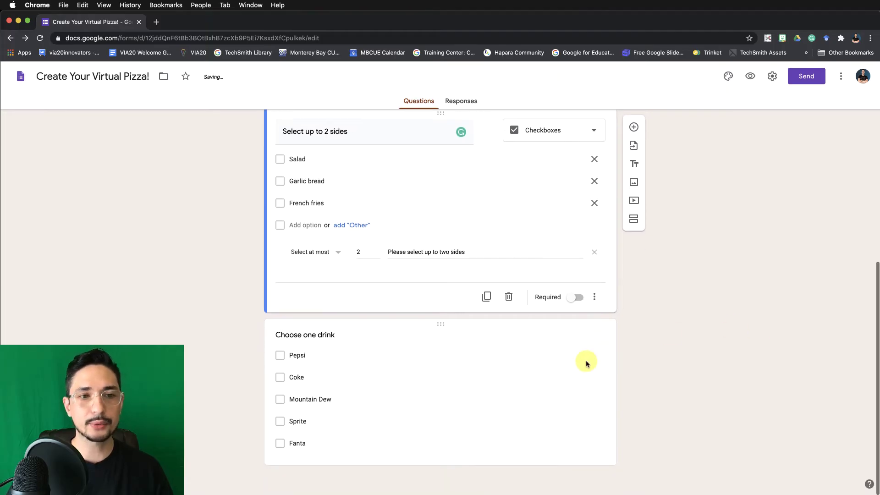
# Step: Give the drink question 'Select exactly' 1 validation with error 'Please select only one drink'
pyautogui.click(449, 397)
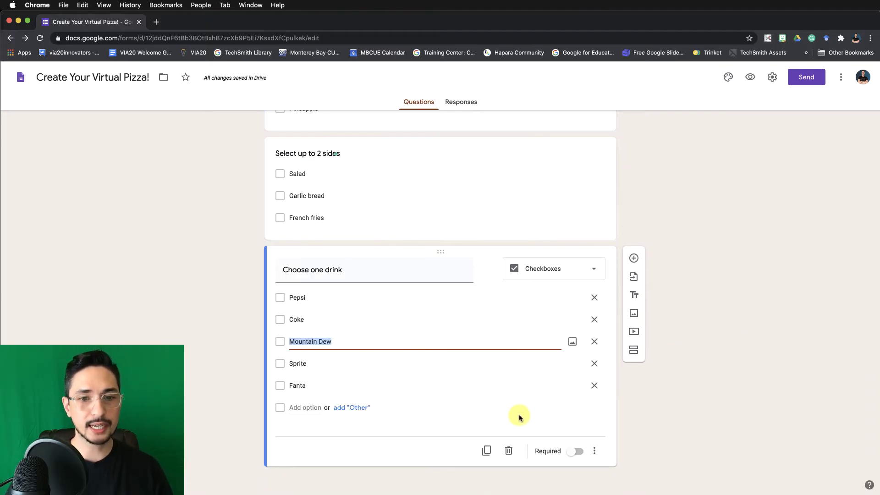
pyautogui.click(594, 451)
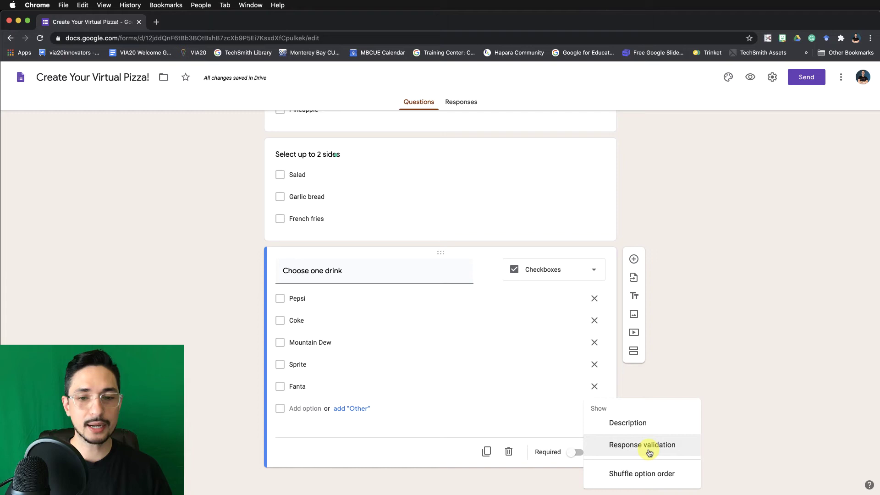
pyautogui.click(648, 447)
pyautogui.click(325, 439)
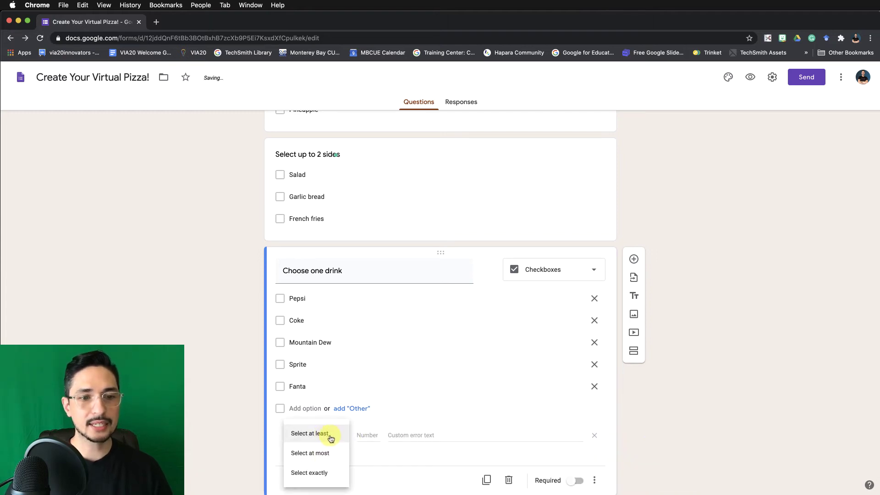
pyautogui.click(329, 471)
pyautogui.click(371, 434)
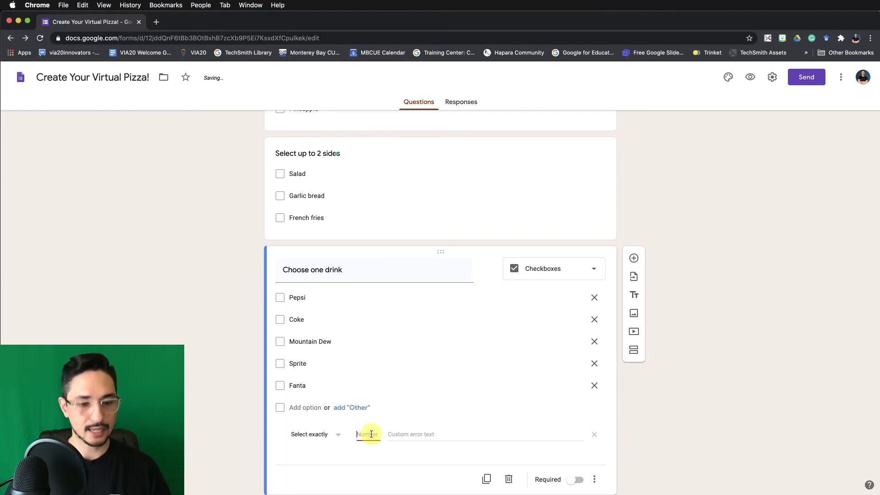
pyautogui.write('1')
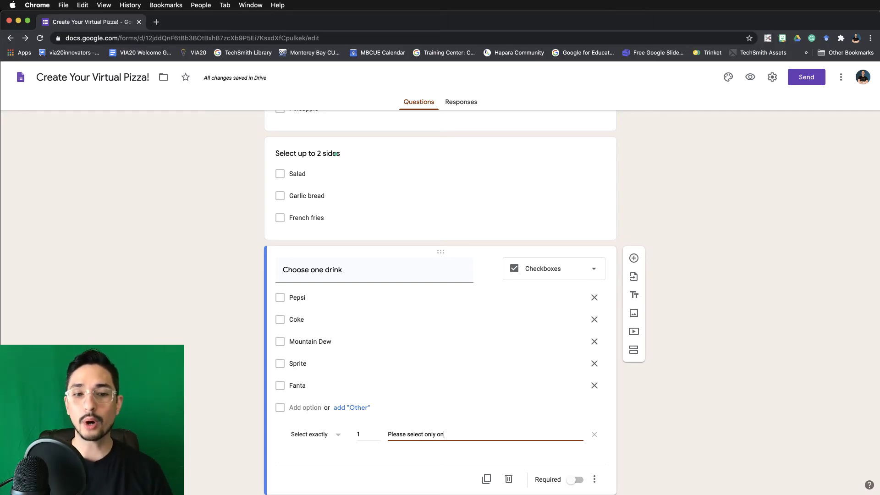
pyautogui.write('drink')
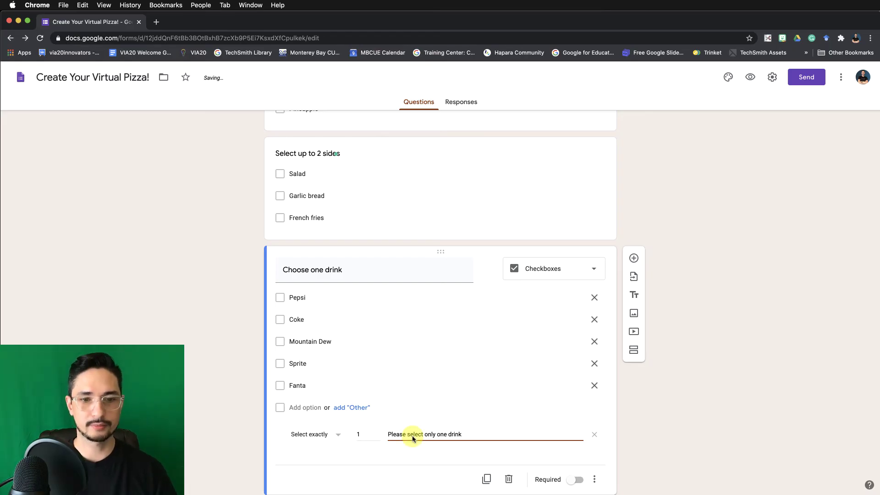
pyautogui.click(816, 216)
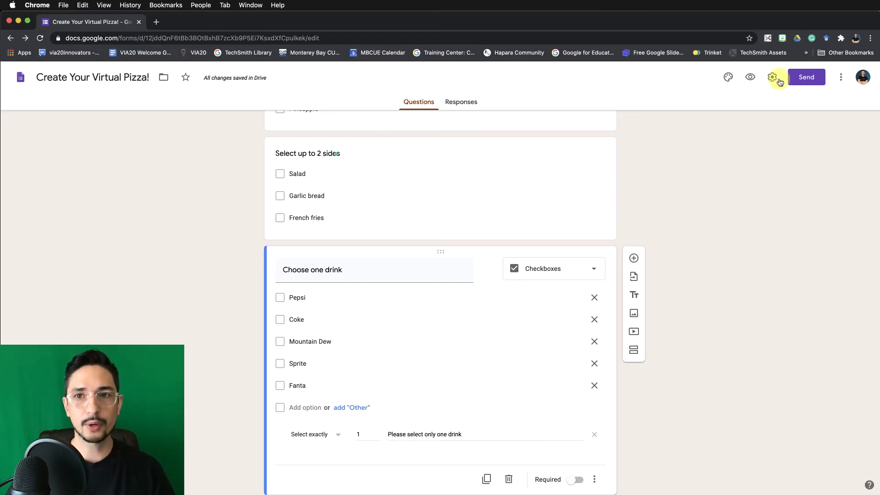
# Step: Copy the full-length form link from Send > Link and load it in a new tab
pyautogui.click(805, 78)
pyautogui.click(406, 144)
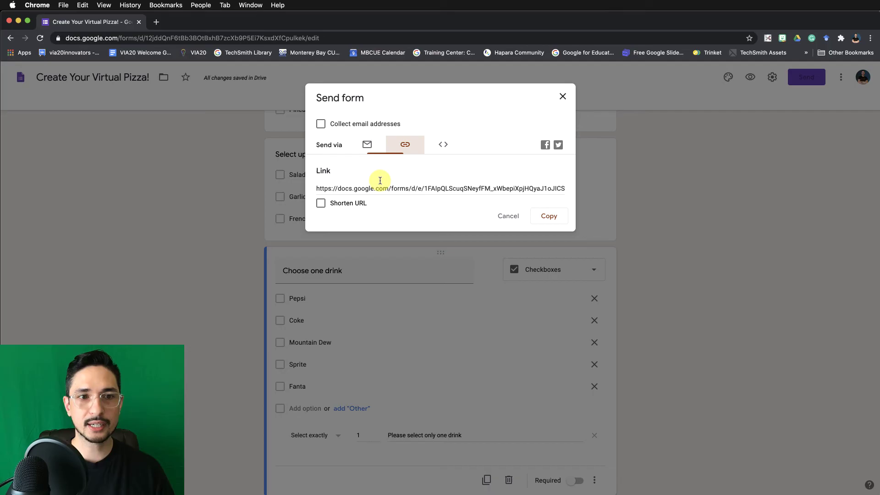
pyautogui.click(321, 203)
pyautogui.click(321, 203)
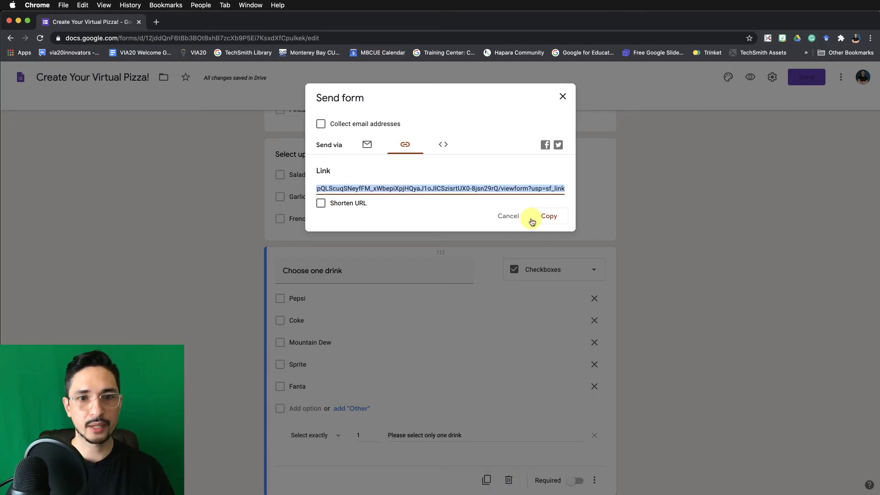
pyautogui.click(554, 220)
pyautogui.click(560, 96)
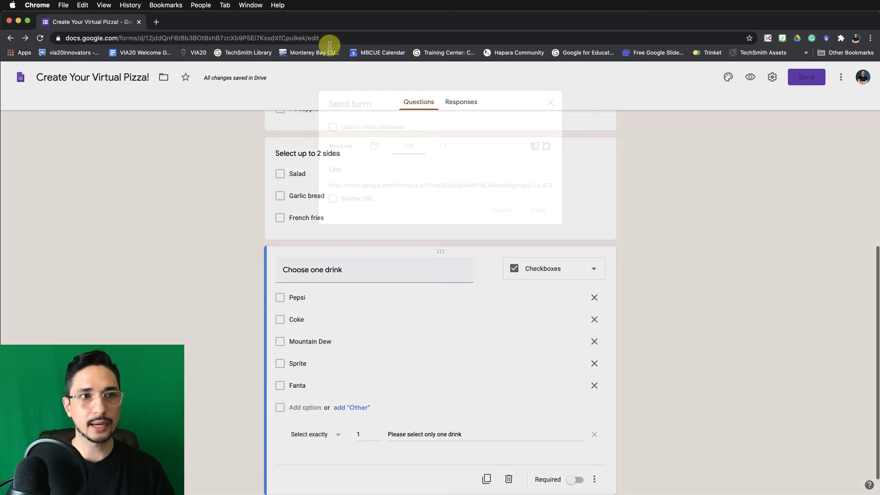
pyautogui.click(156, 21)
pyautogui.write('https://docs.google.com/forms/d/e/1FAIpQLScuqSNeyfFM_xWbepiXpjHQyaJ1oJICSzisrtUX0-8jsn29rQ/viewform?usp=sf_link')
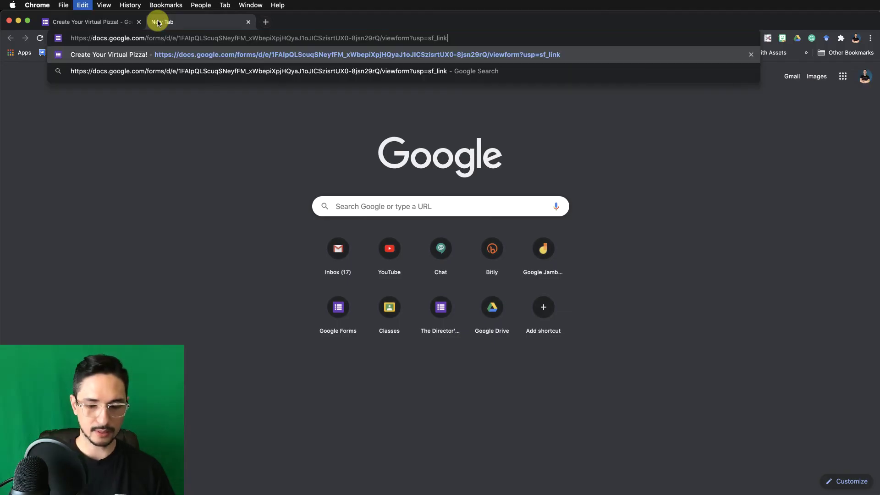
pyautogui.press('Return')
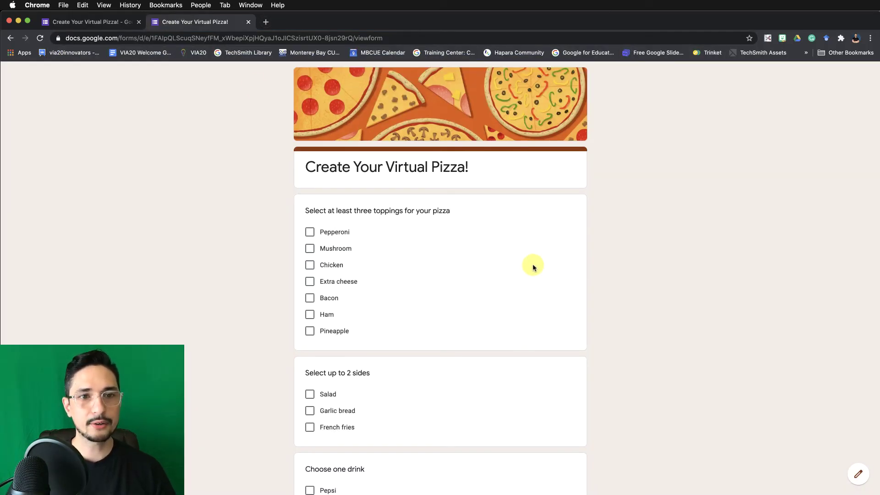
# Step: Toggle toppings to trigger the three-topping error, ending with Pepperoni, Chicken, Extra cheese, Bacon and Ham ticked
pyautogui.click(308, 234)
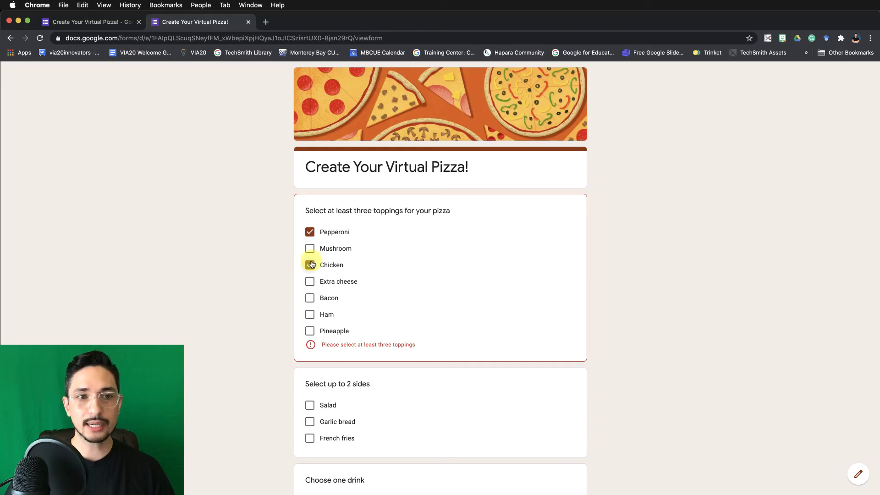
pyautogui.click(310, 298)
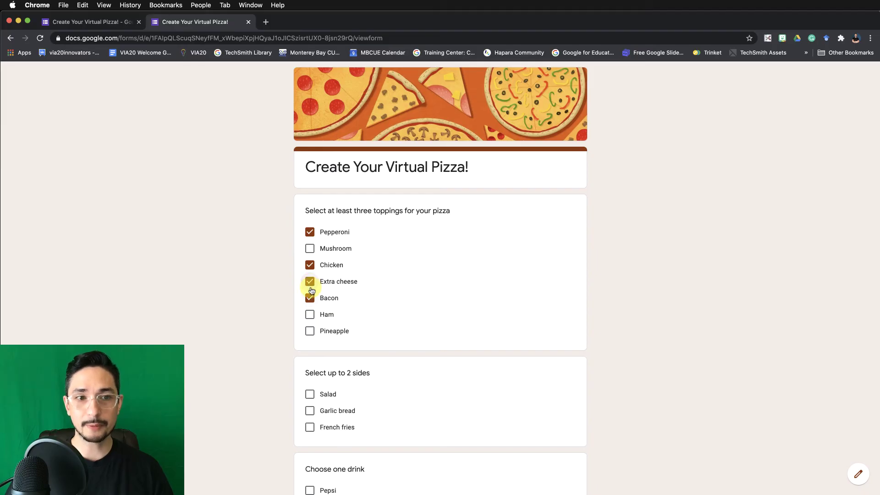
pyautogui.click(310, 315)
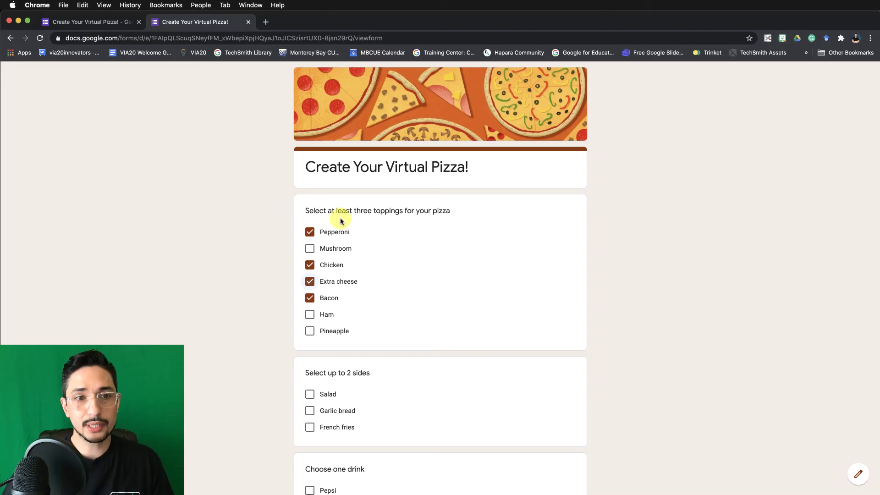
pyautogui.click(329, 297)
pyautogui.click(310, 281)
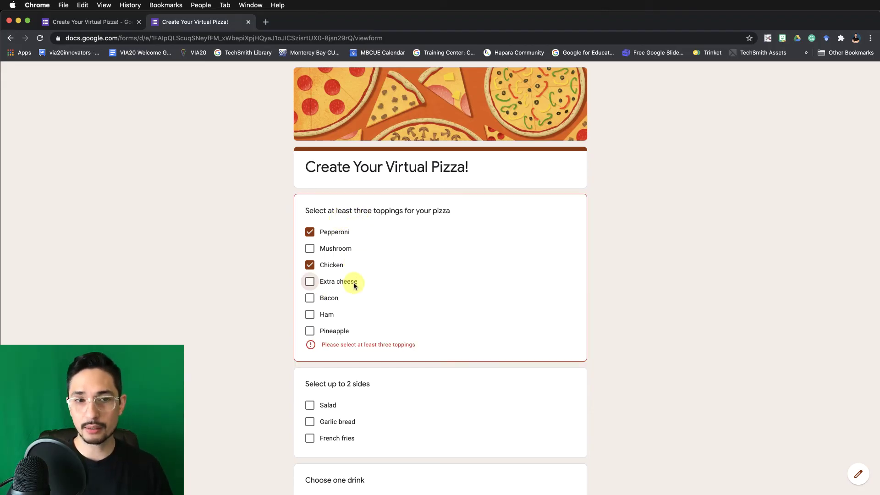
pyautogui.click(309, 299)
pyautogui.click(310, 281)
pyautogui.click(310, 314)
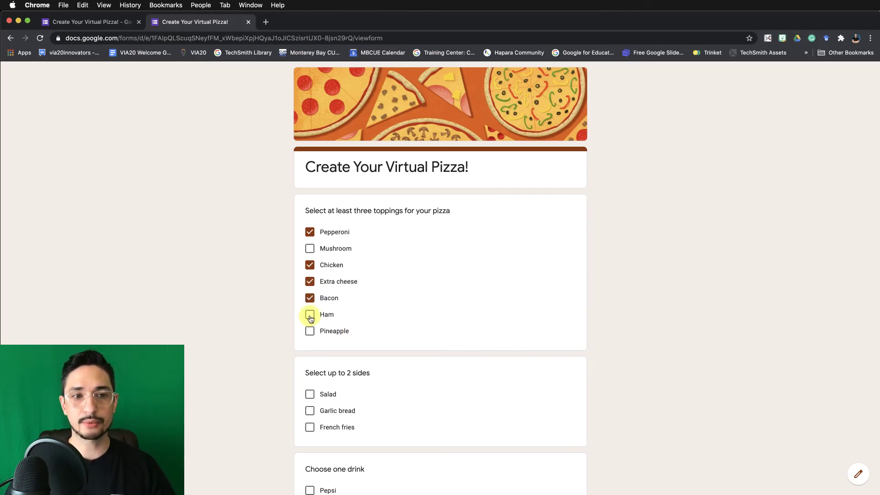
pyautogui.scroll(-5, 473, 299)
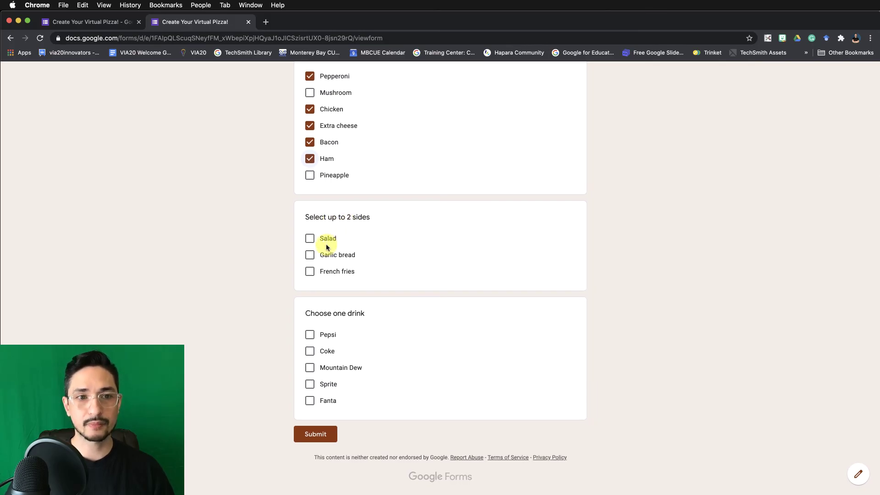
# Step: Tick a third side to trigger the two-side error, then untick Garlic bread
pyautogui.click(313, 240)
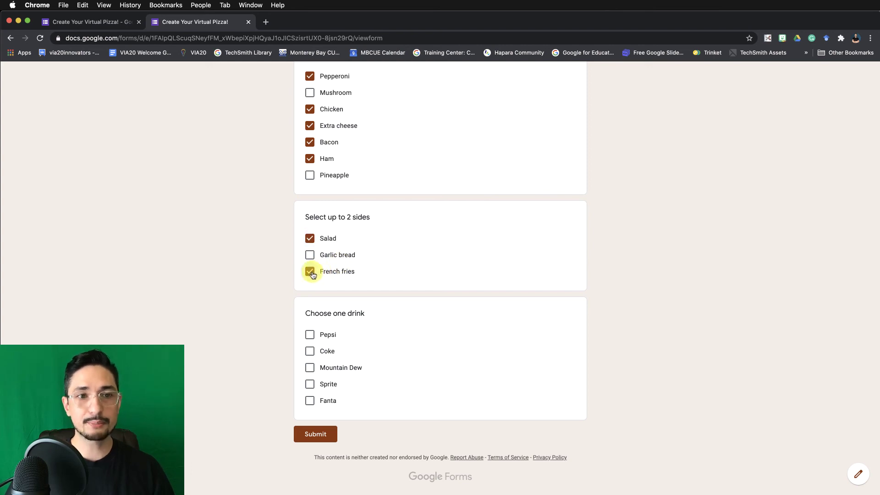
pyautogui.click(312, 257)
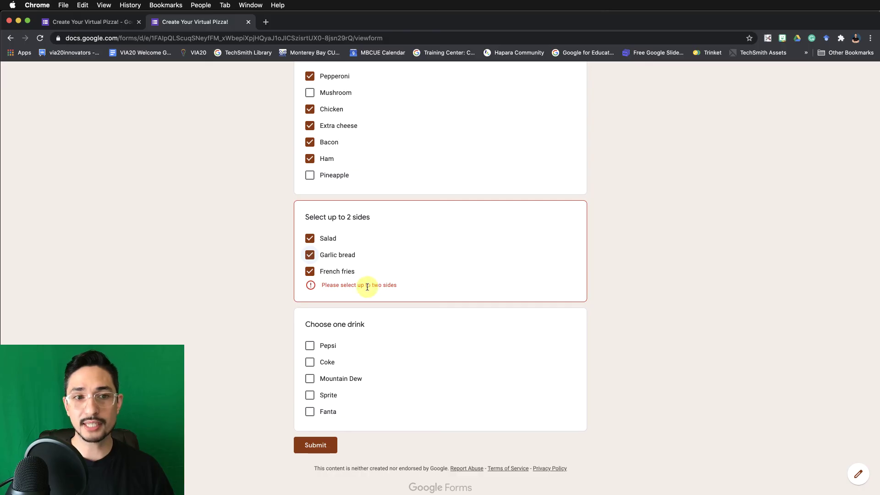
pyautogui.click(311, 256)
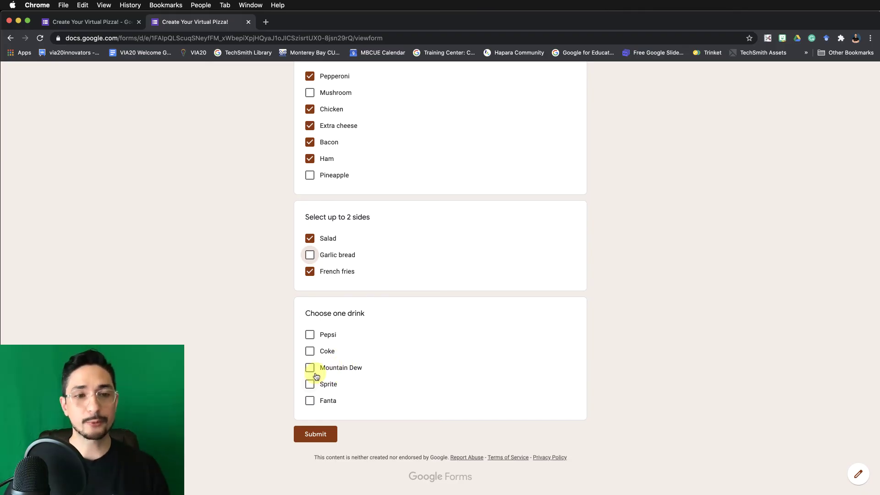
# Step: Tick Pepsi and Coke to trigger the one-drink error, then untick Coke
pyautogui.click(310, 338)
pyautogui.click(310, 352)
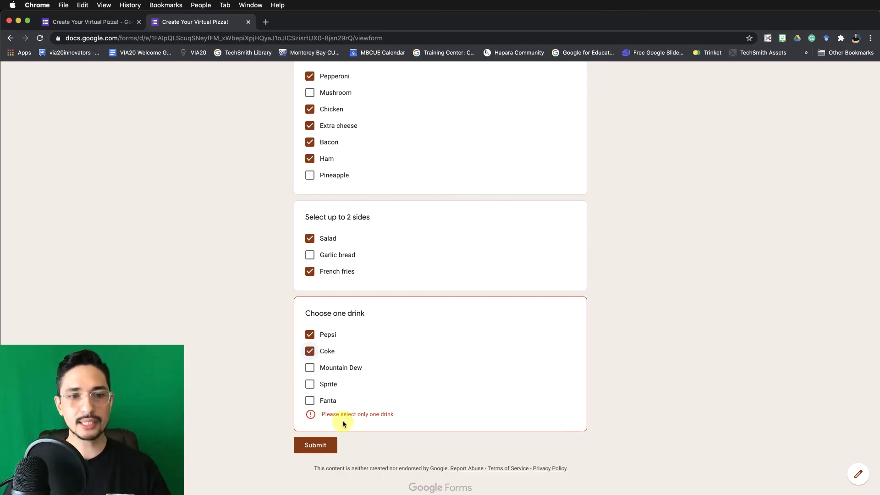
pyautogui.click(310, 351)
pyautogui.scroll(5, 436, 335)
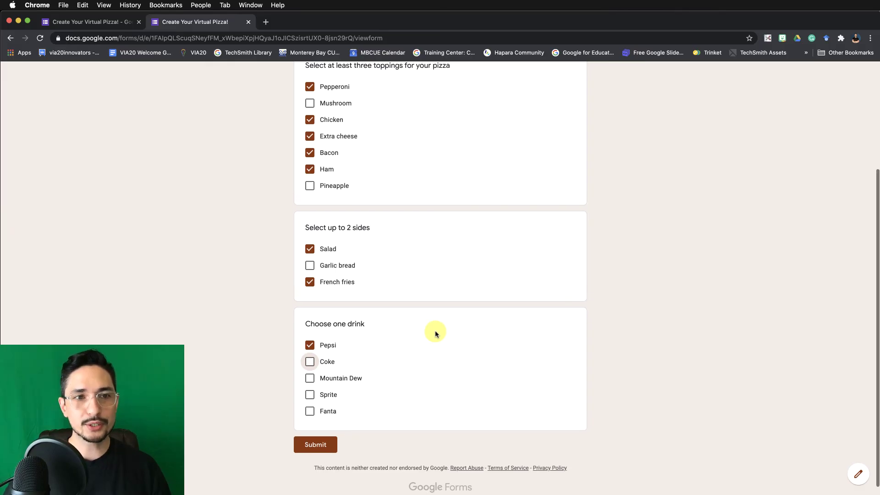
pyautogui.scroll(-4, 436, 337)
pyautogui.scroll(5, 436, 336)
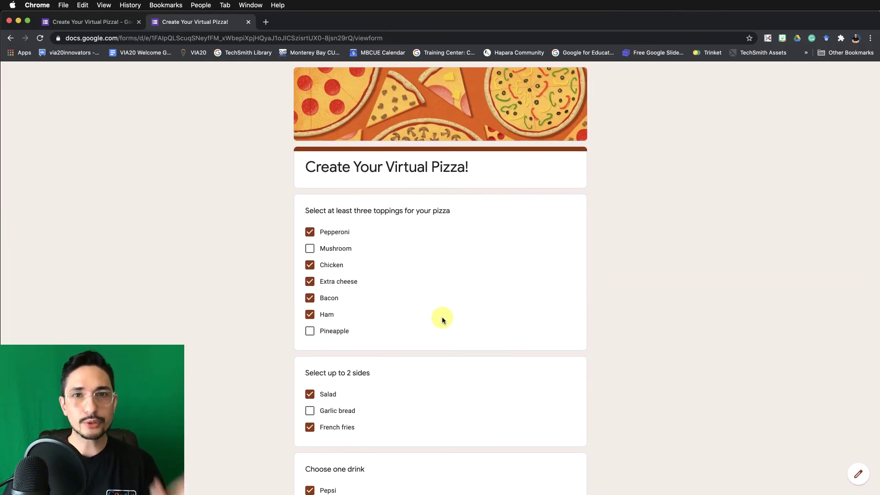
pyautogui.scroll(-5, 441, 312)
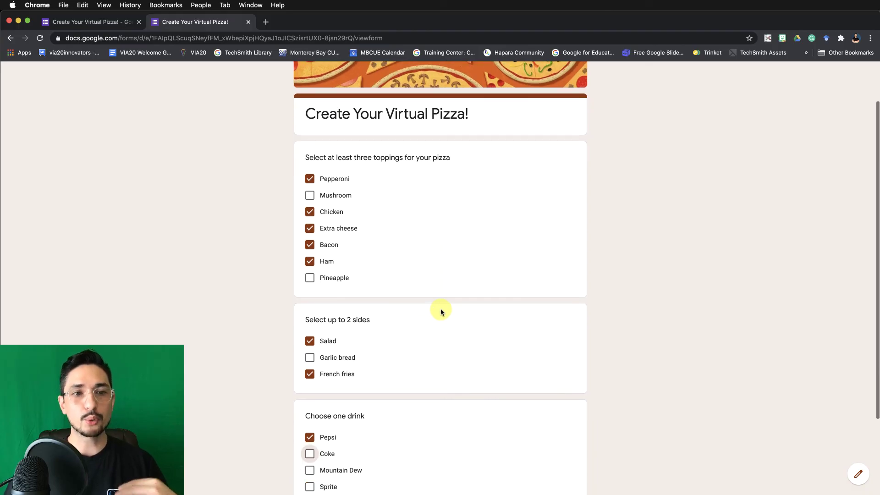
pyautogui.scroll(5, 442, 320)
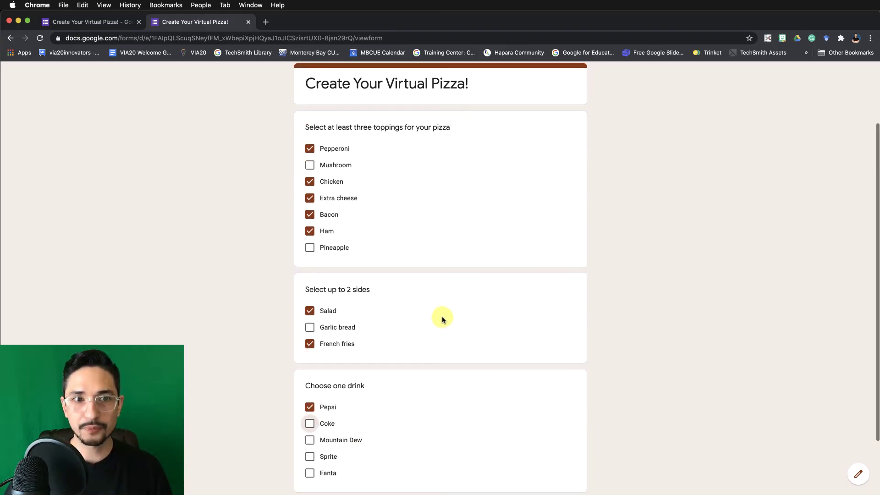